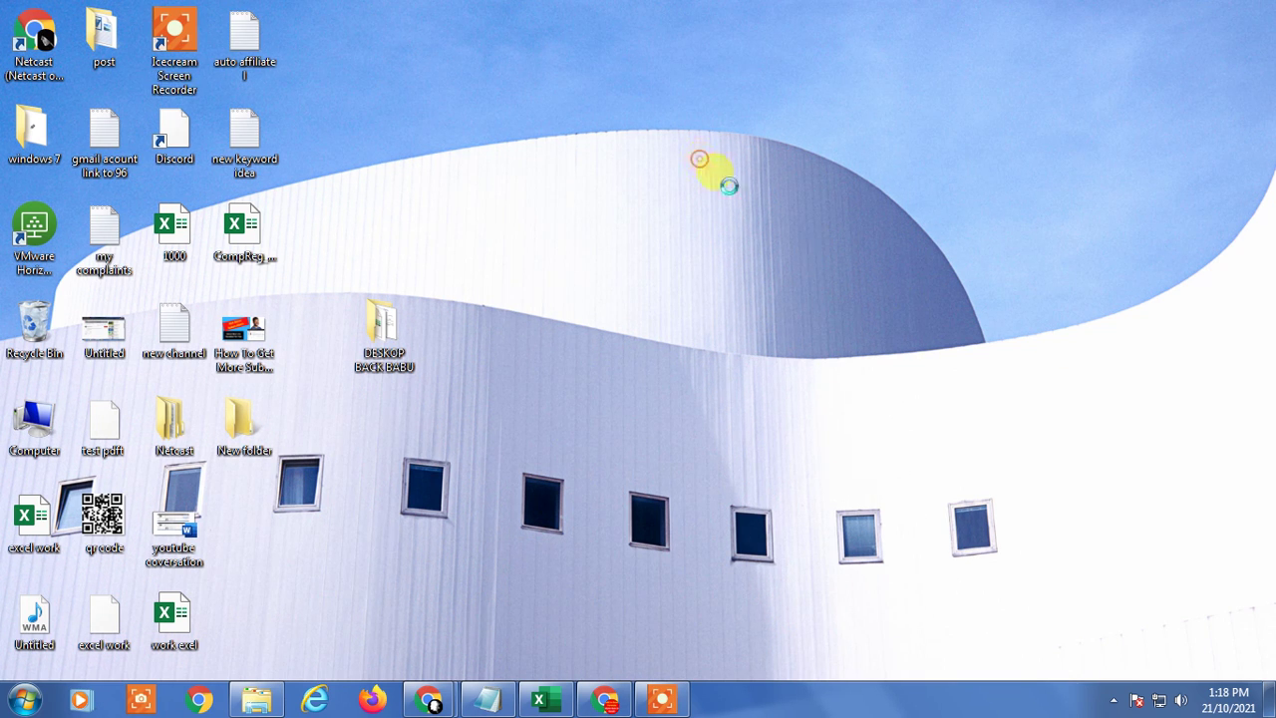
Open the desktop right-click menu and dismiss it without choosing anything.
{"action": "right_click", "coordinate": [701, 162]}
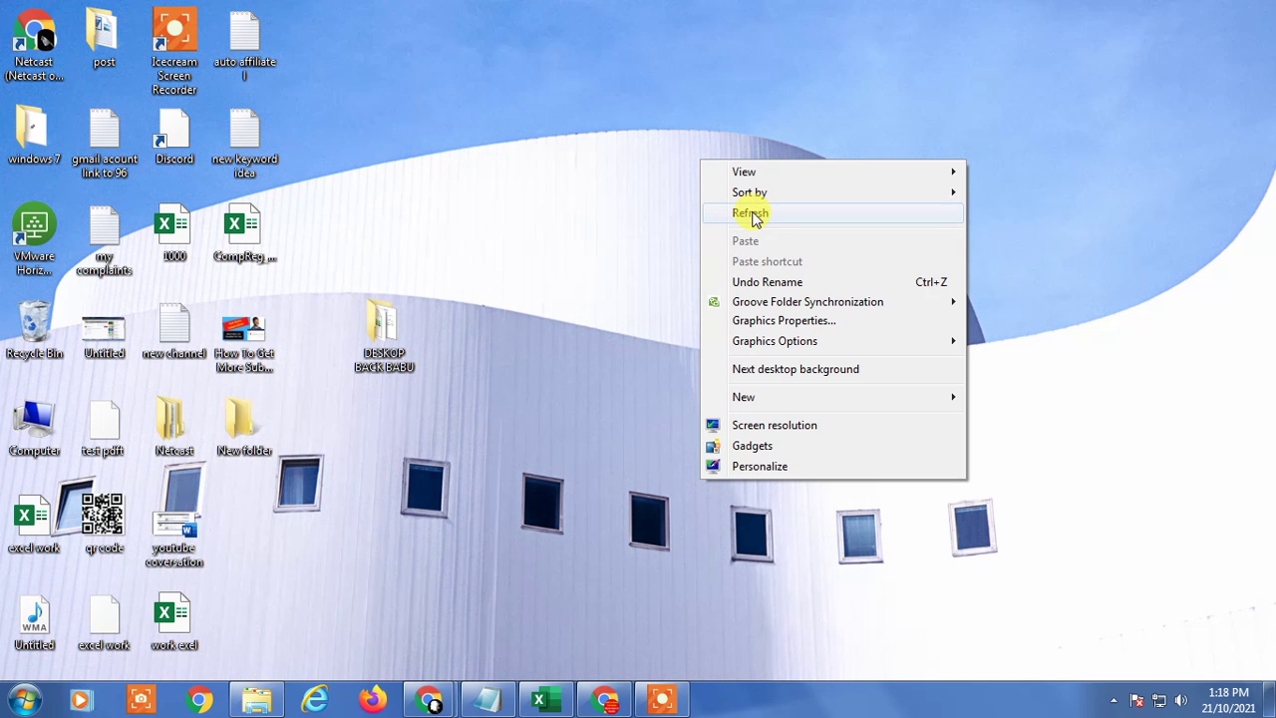
{"action": "left_click", "coordinate": [548, 205]}
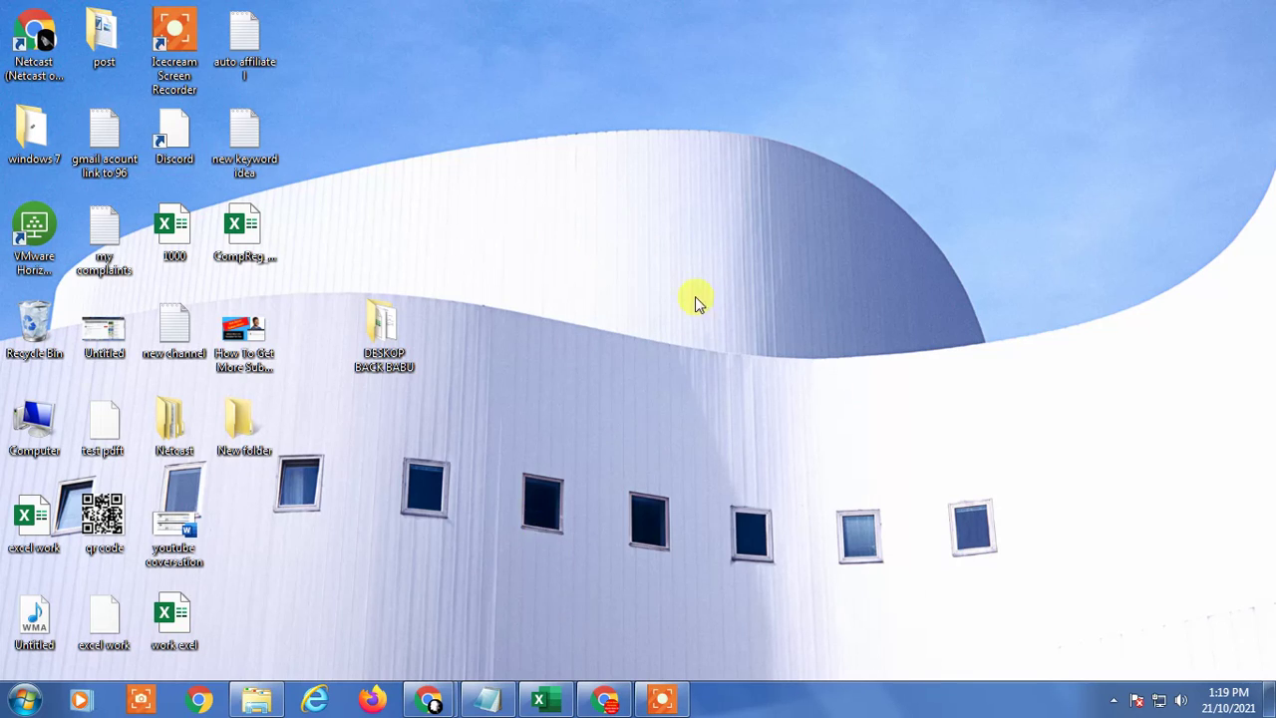
Restore Chrome to the Gmail tab and go from settings to the Inbox.
{"action": "left_click", "coordinate": [605, 700]}
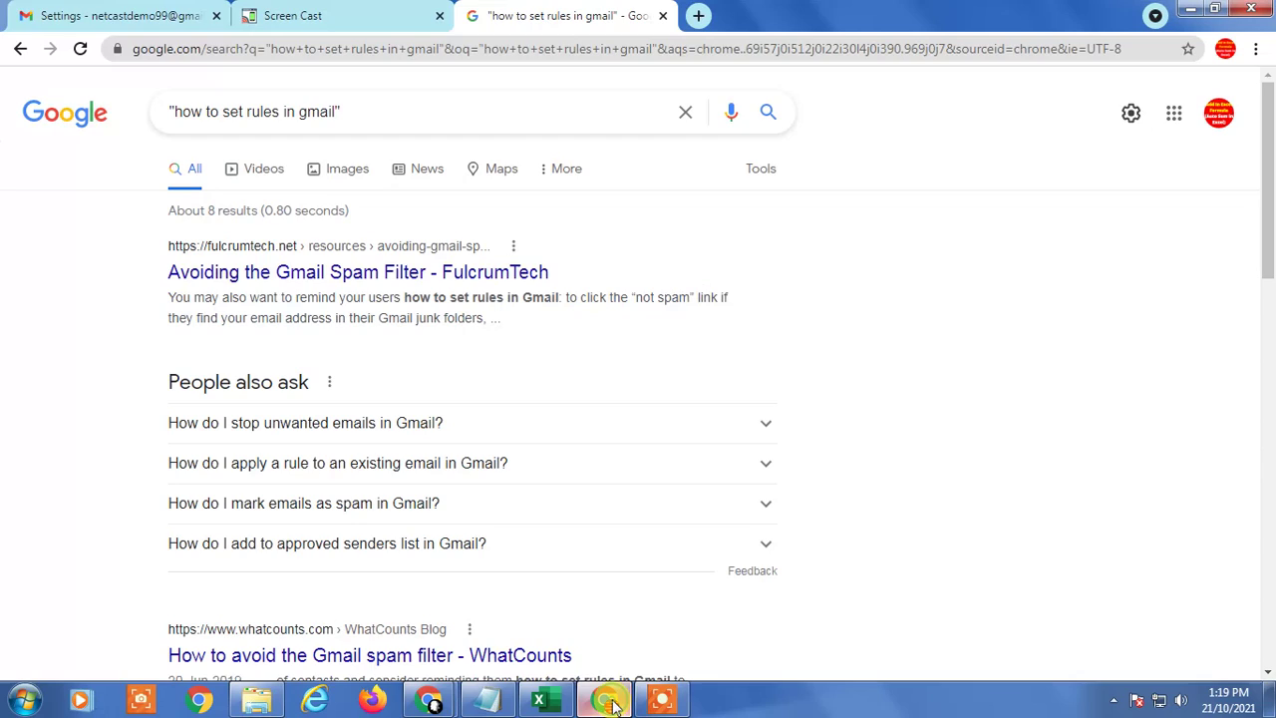
{"action": "left_click", "coordinate": [85, 10]}
{"action": "scroll", "coordinate": [102, 293], "scroll_direction": "up", "scroll_amount": 2}
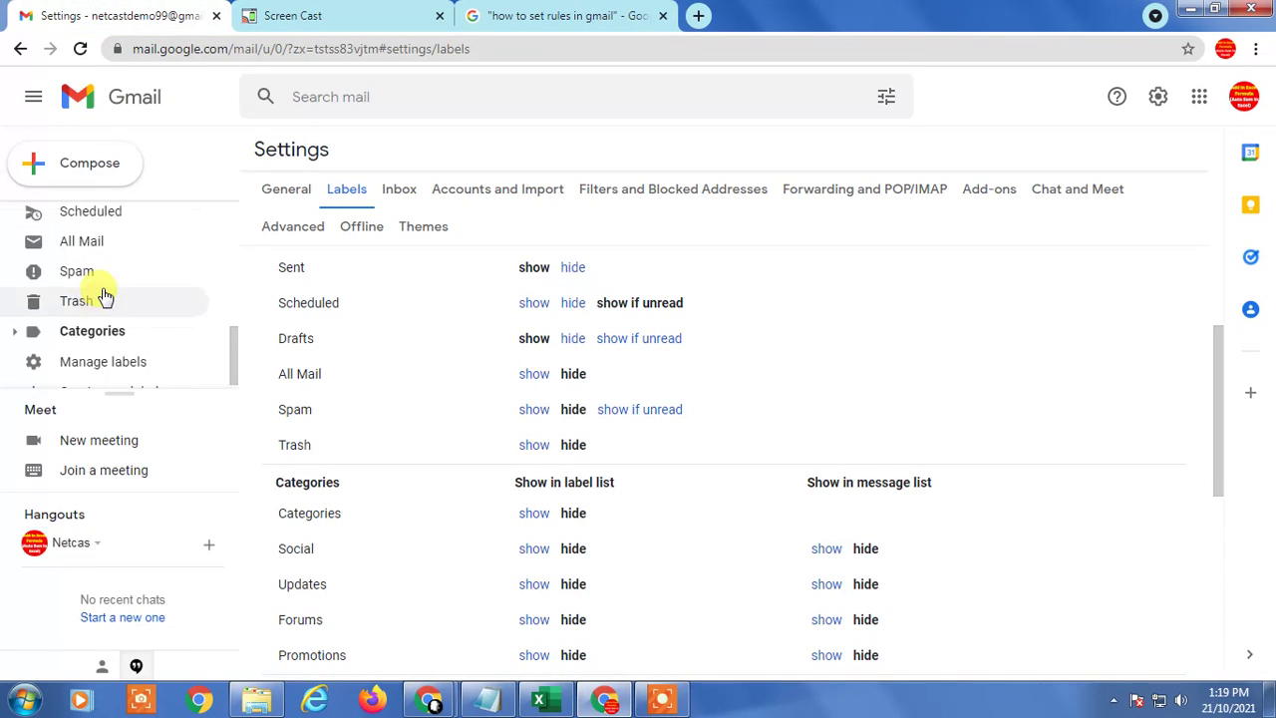
{"action": "scroll", "coordinate": [105, 296], "scroll_direction": "up", "scroll_amount": 3}
{"action": "left_click", "coordinate": [118, 217]}
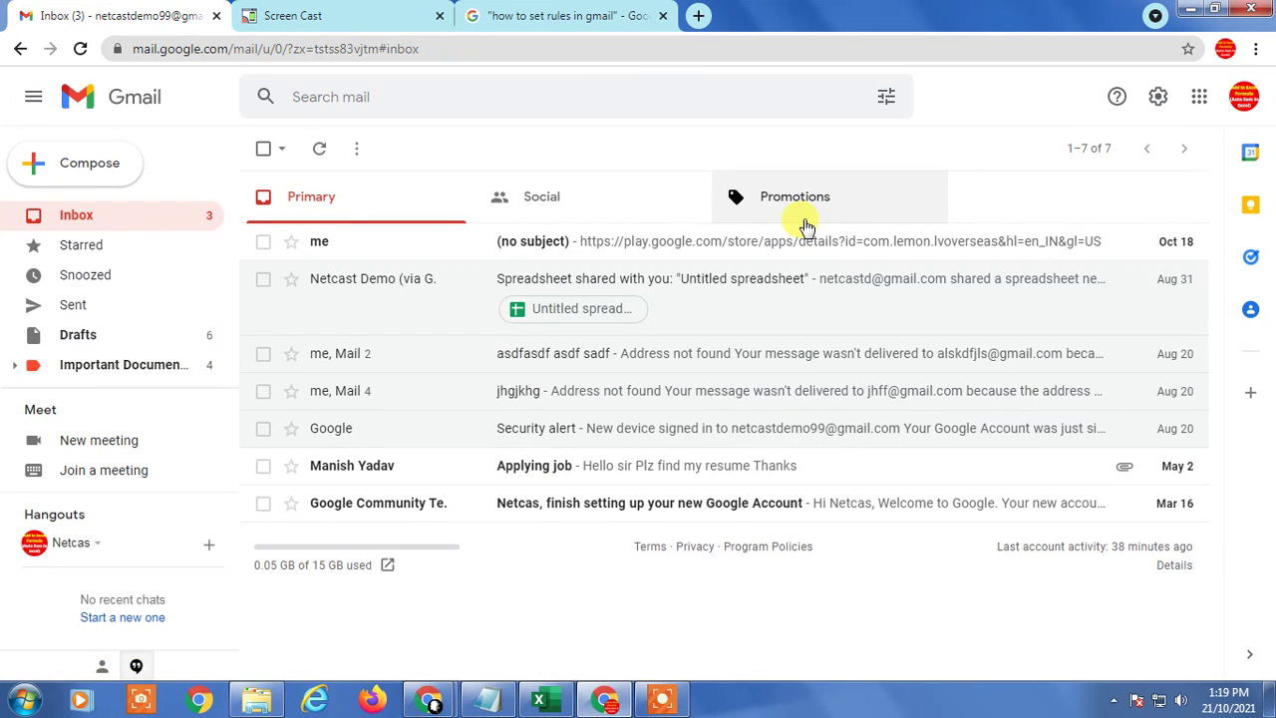
Look through the Social and Promotions tabs, then return to Primary.
{"action": "left_click", "coordinate": [618, 207]}
{"action": "left_click", "coordinate": [807, 213]}
{"action": "left_click", "coordinate": [442, 187]}
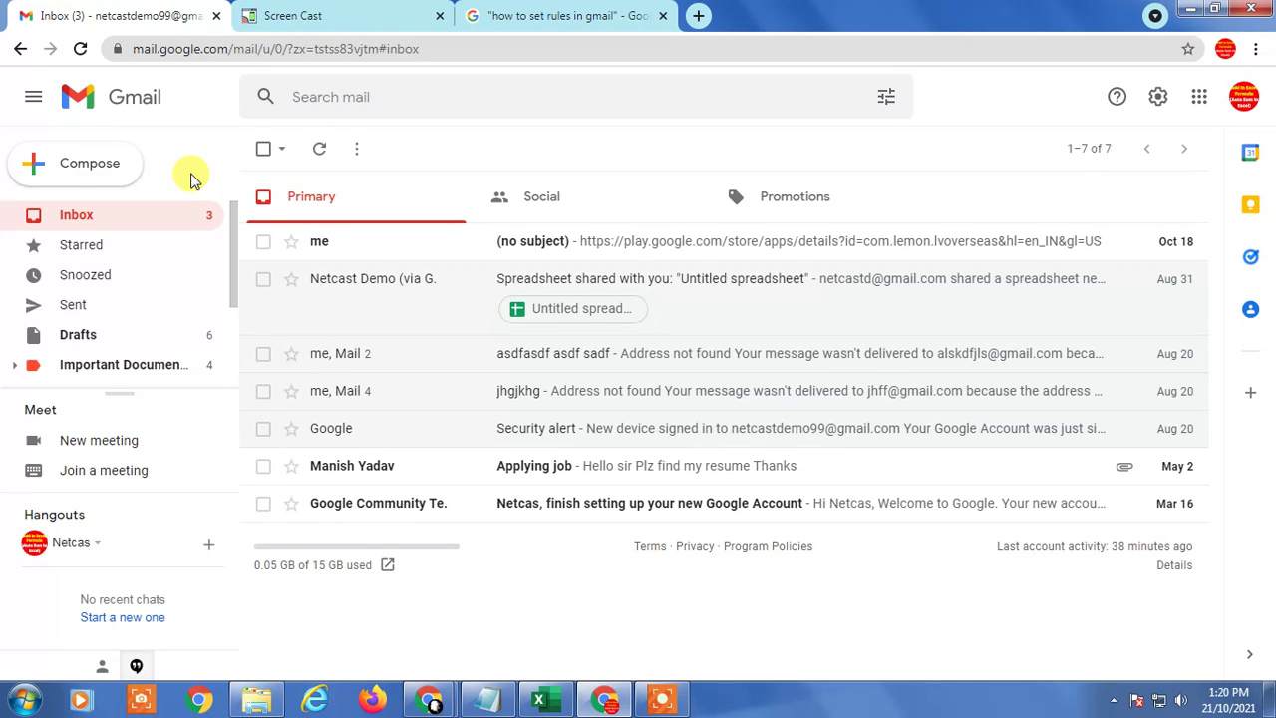
Open the full General settings and highlight the Undo Send cancellation period.
{"action": "mouse_move", "coordinate": [797, 294]}
{"action": "left_click", "coordinate": [1157, 99]}
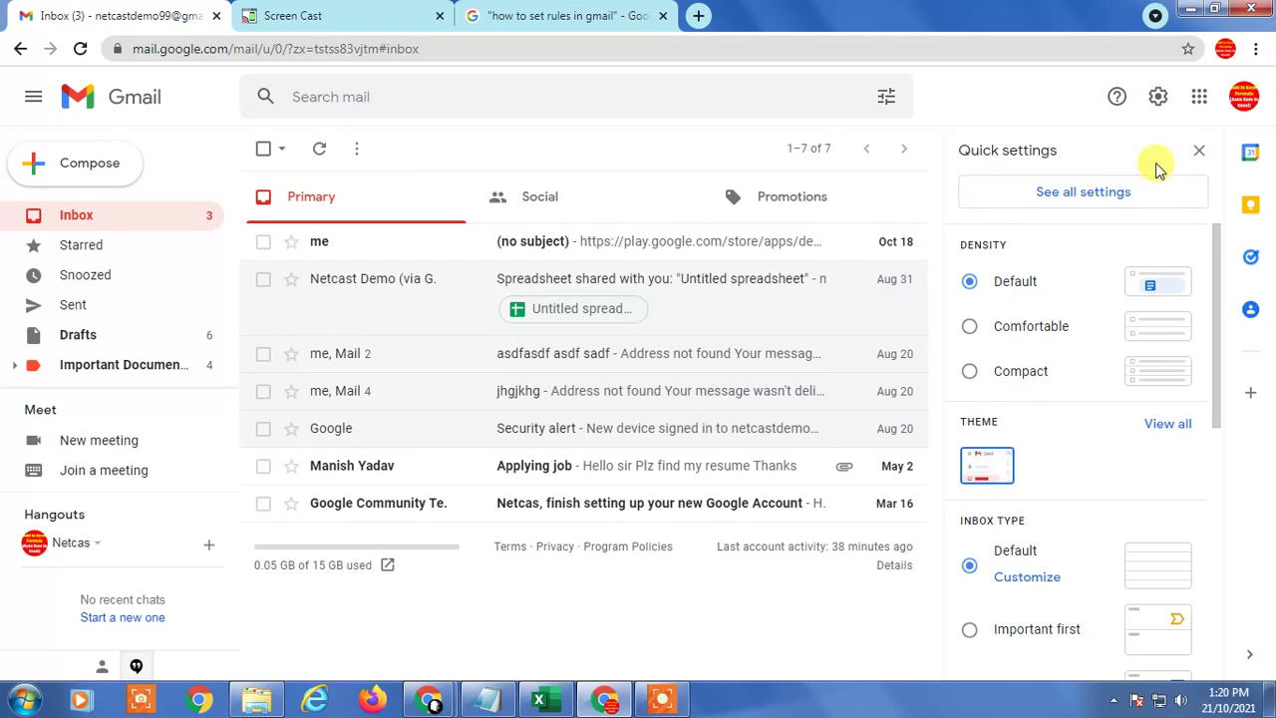
{"action": "left_click", "coordinate": [1077, 200]}
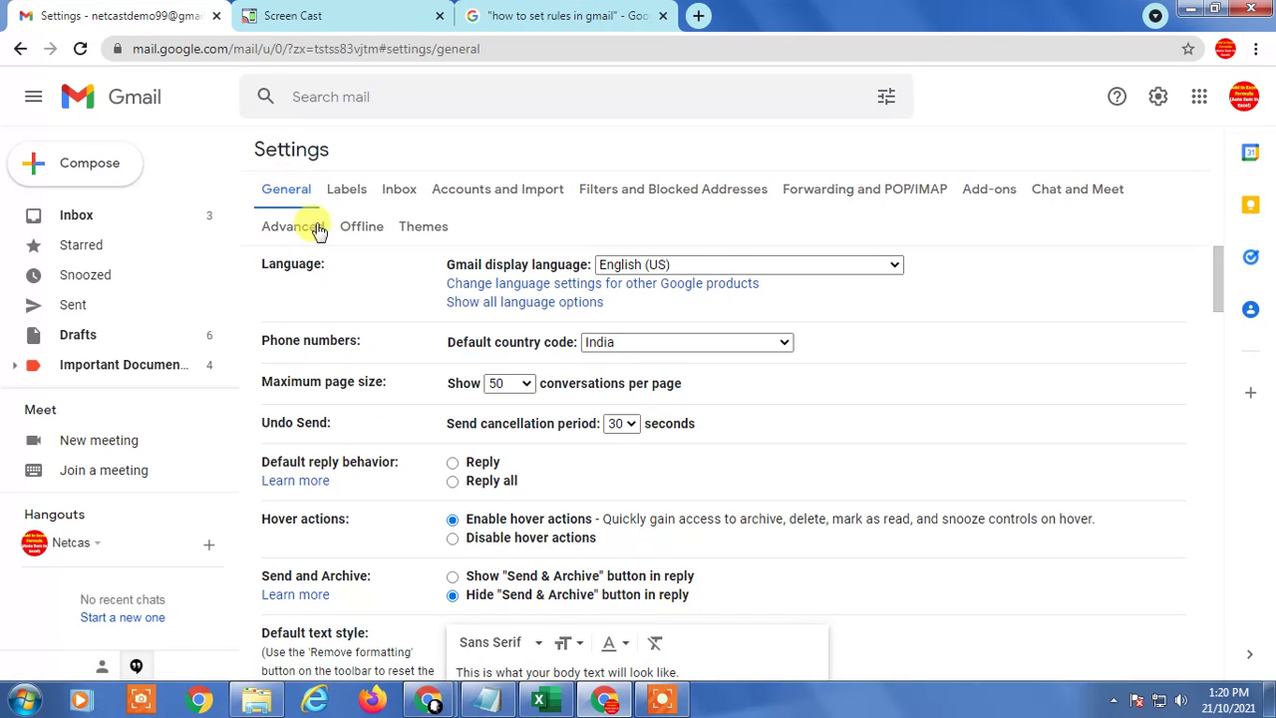
{"action": "scroll", "coordinate": [314, 234], "scroll_direction": "down", "scroll_amount": 1}
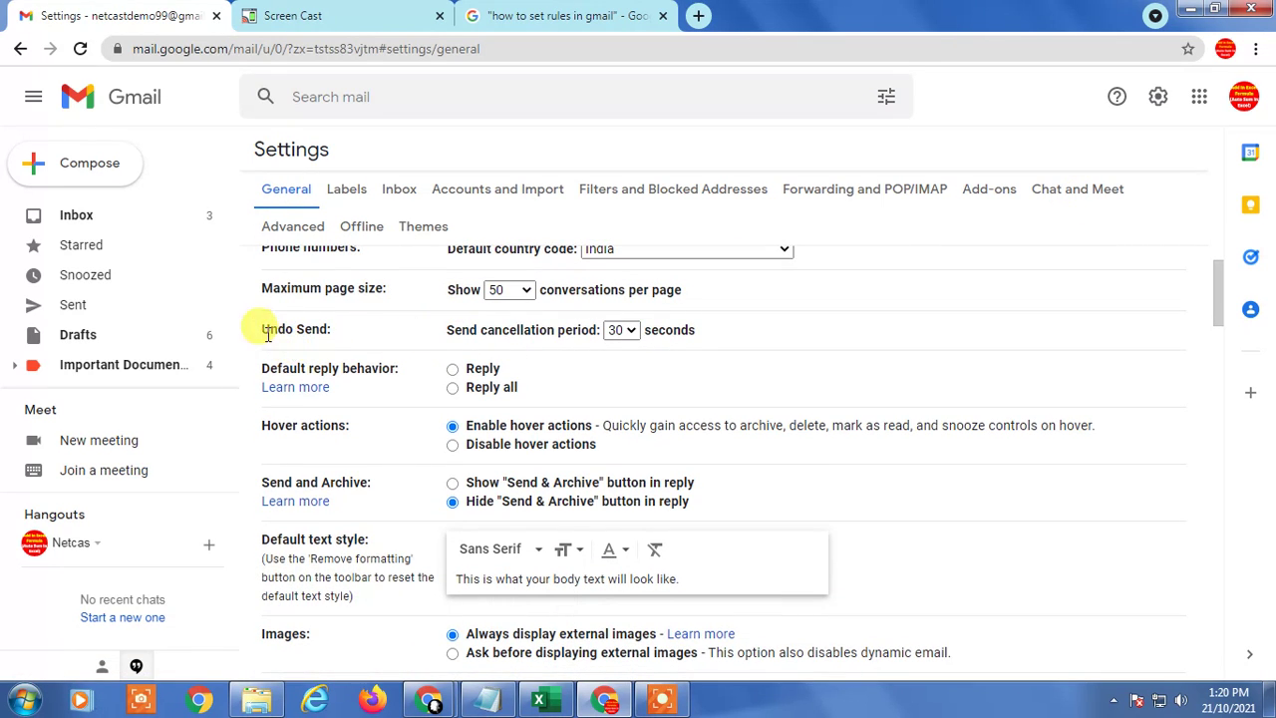
{"action": "left_click_drag", "start_coordinate": [333, 330], "coordinate": [275, 334]}
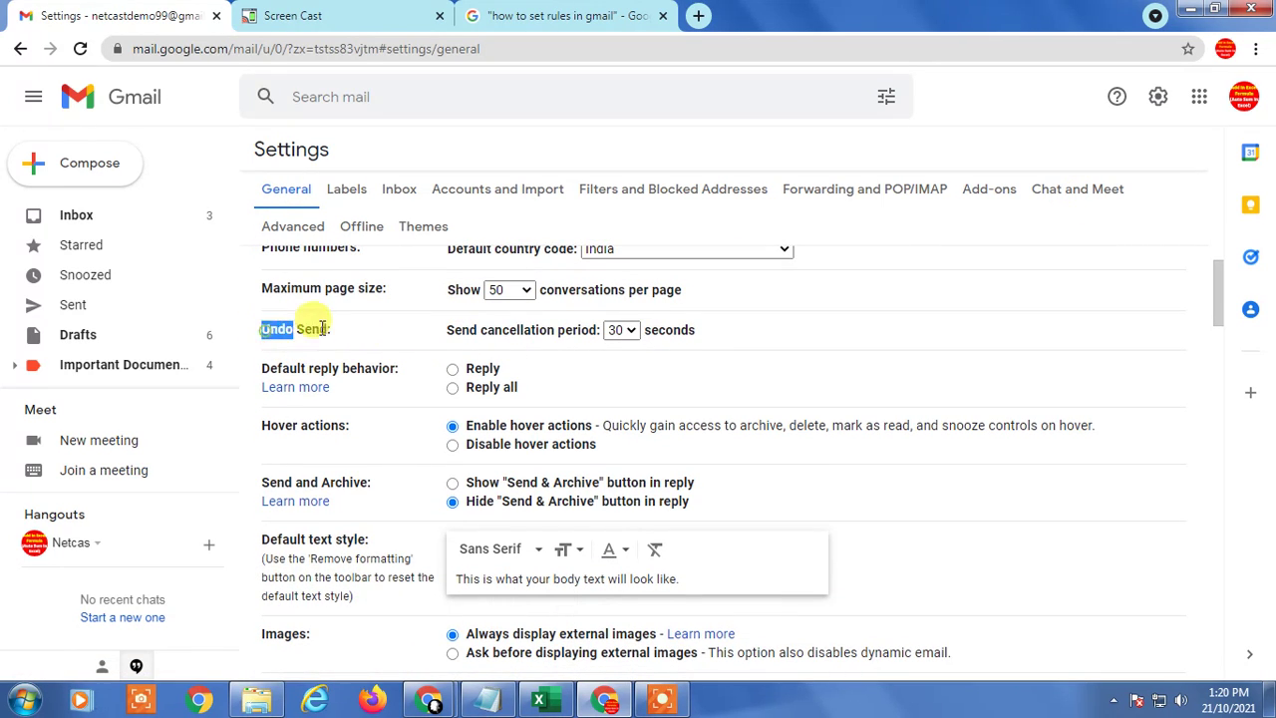
{"action": "left_click_drag", "start_coordinate": [445, 330], "coordinate": [602, 330]}
Set the Undo Send cancellation period to 30 seconds.
{"action": "left_click", "coordinate": [620, 330]}
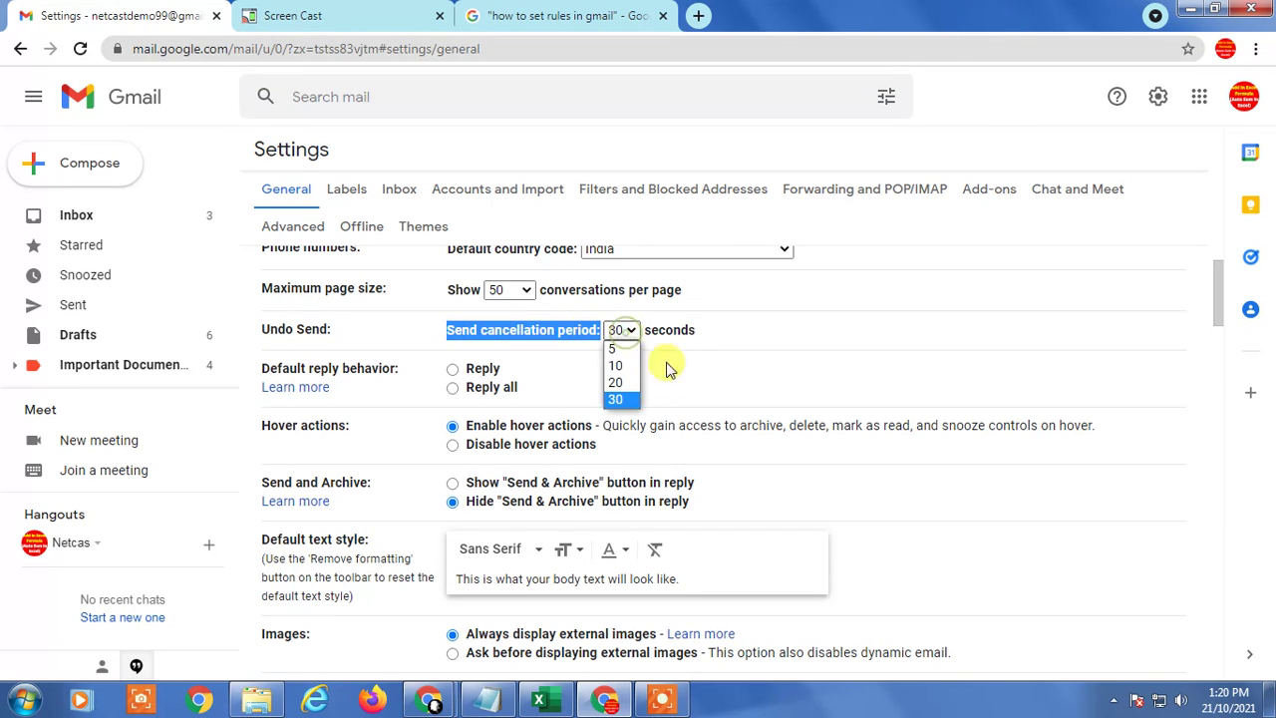
{"action": "left_click", "coordinate": [620, 402]}
{"action": "left_click", "coordinate": [620, 330]}
{"action": "left_click", "coordinate": [617, 399]}
{"action": "left_click", "coordinate": [622, 330]}
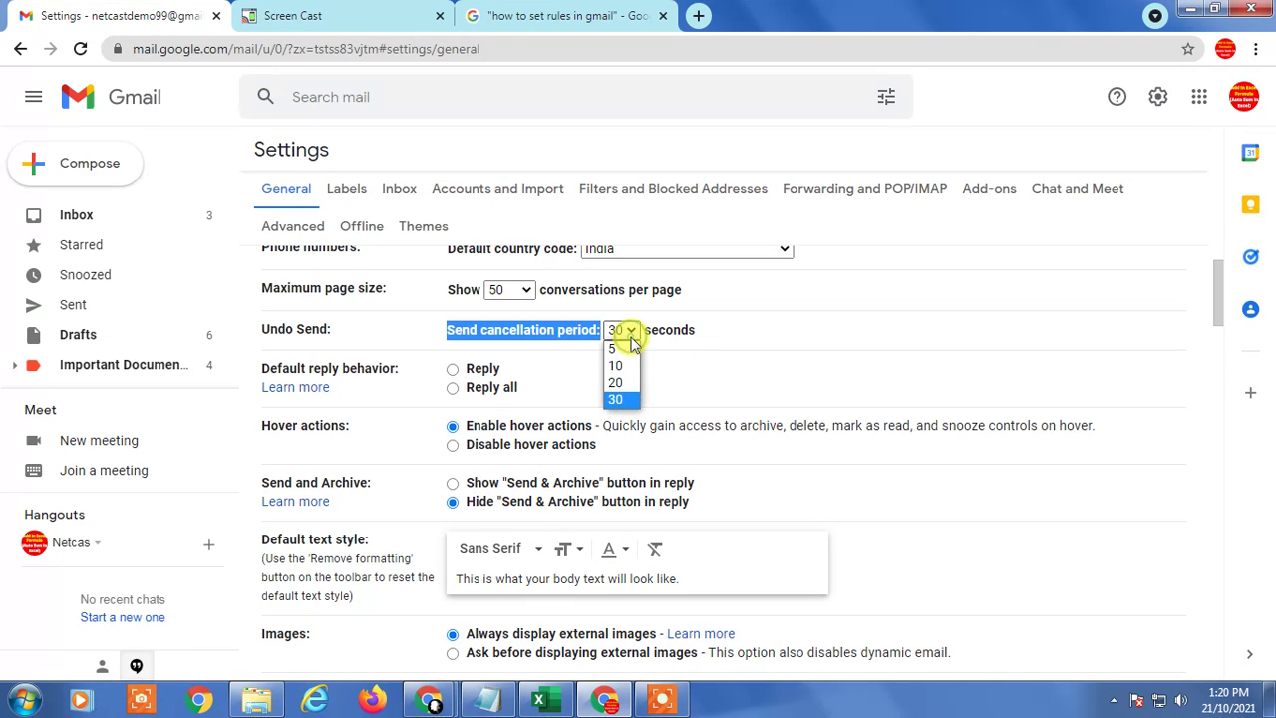
{"action": "left_click", "coordinate": [624, 404]}
{"action": "scroll", "coordinate": [812, 376], "scroll_direction": "down", "scroll_amount": 3}
{"action": "scroll", "coordinate": [704, 390], "scroll_direction": "up", "scroll_amount": 4}
{"action": "left_click", "coordinate": [620, 423]}
{"action": "left_click", "coordinate": [624, 424]}
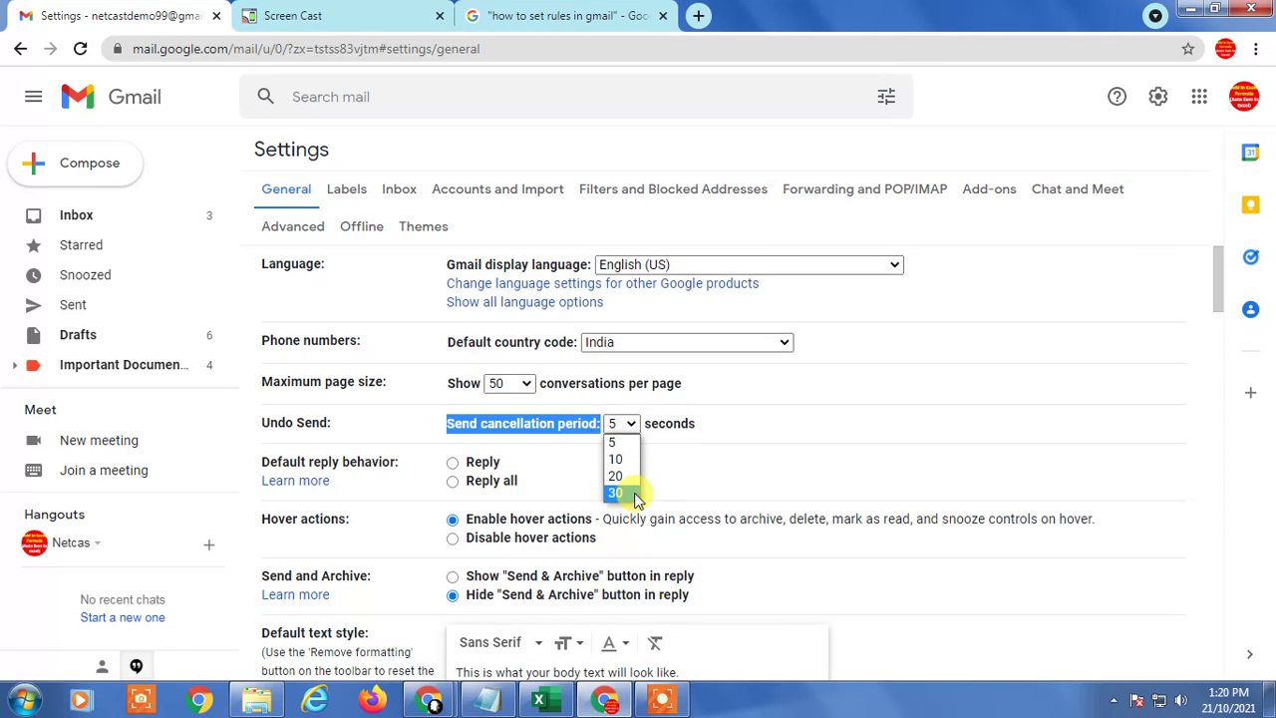
{"action": "left_click", "coordinate": [618, 492]}
Scroll down to the bottom of the General settings page.
{"action": "scroll", "coordinate": [877, 443], "scroll_direction": "down", "scroll_amount": 1}
{"action": "scroll", "coordinate": [877, 443], "scroll_direction": "down", "scroll_amount": 10}
{"action": "scroll", "coordinate": [606, 476], "scroll_direction": "down", "scroll_amount": 5}
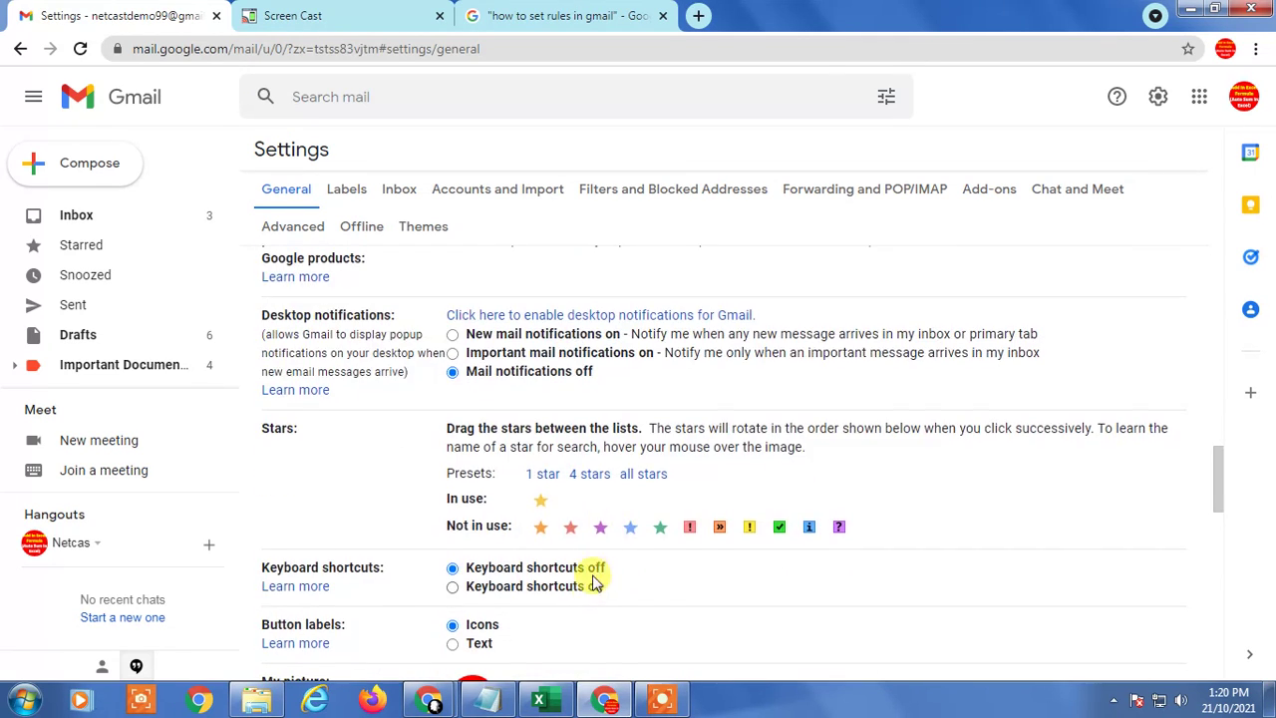
{"action": "scroll", "coordinate": [592, 564], "scroll_direction": "down", "scroll_amount": 5}
{"action": "scroll", "coordinate": [697, 588], "scroll_direction": "down", "scroll_amount": 5}
{"action": "scroll", "coordinate": [690, 618], "scroll_direction": "down", "scroll_amount": 3}
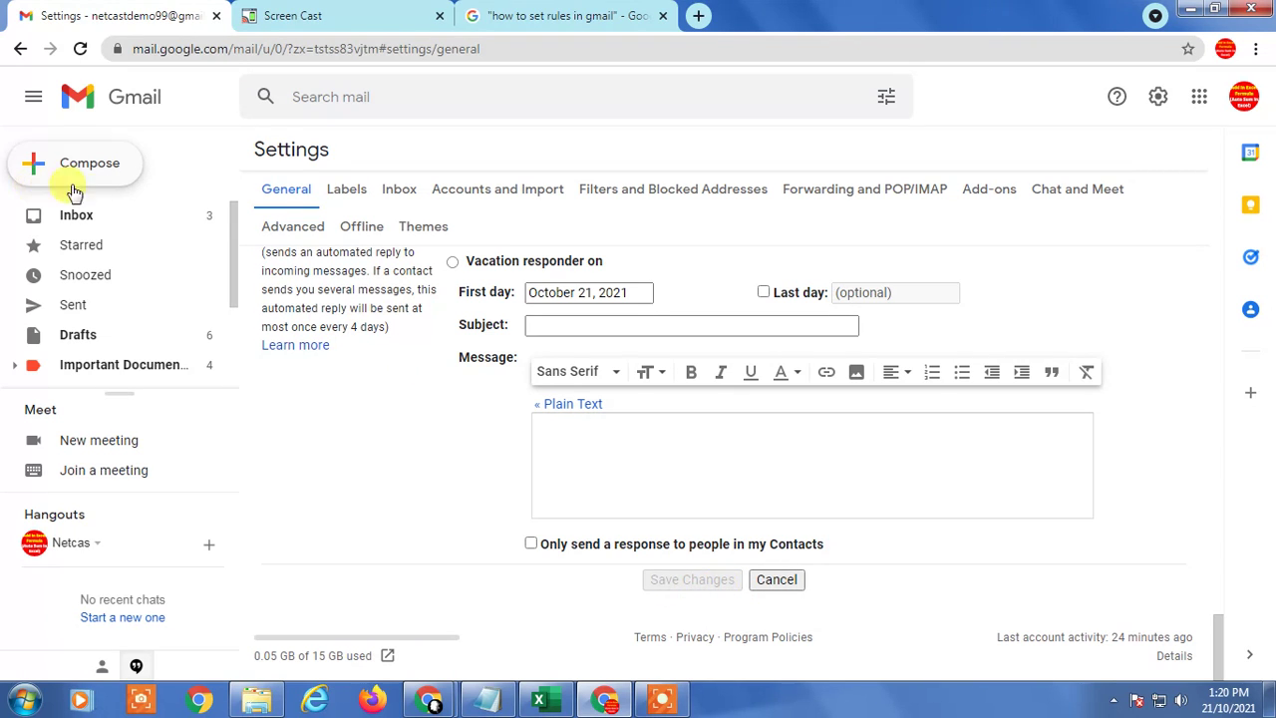
Compose a test email to Netcas Webtech with subject 'asdfsadf' and body 'asd'.
{"action": "left_click", "coordinate": [114, 166]}
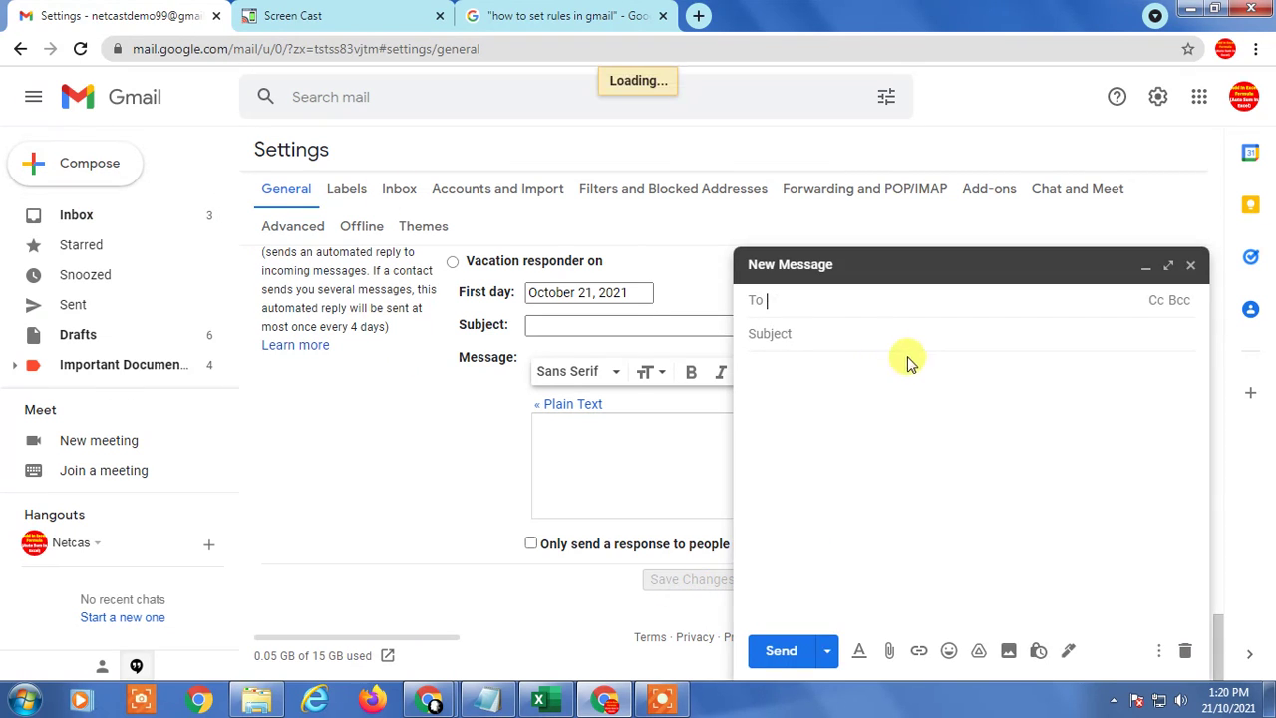
{"action": "type", "text": "asdfsadf"}
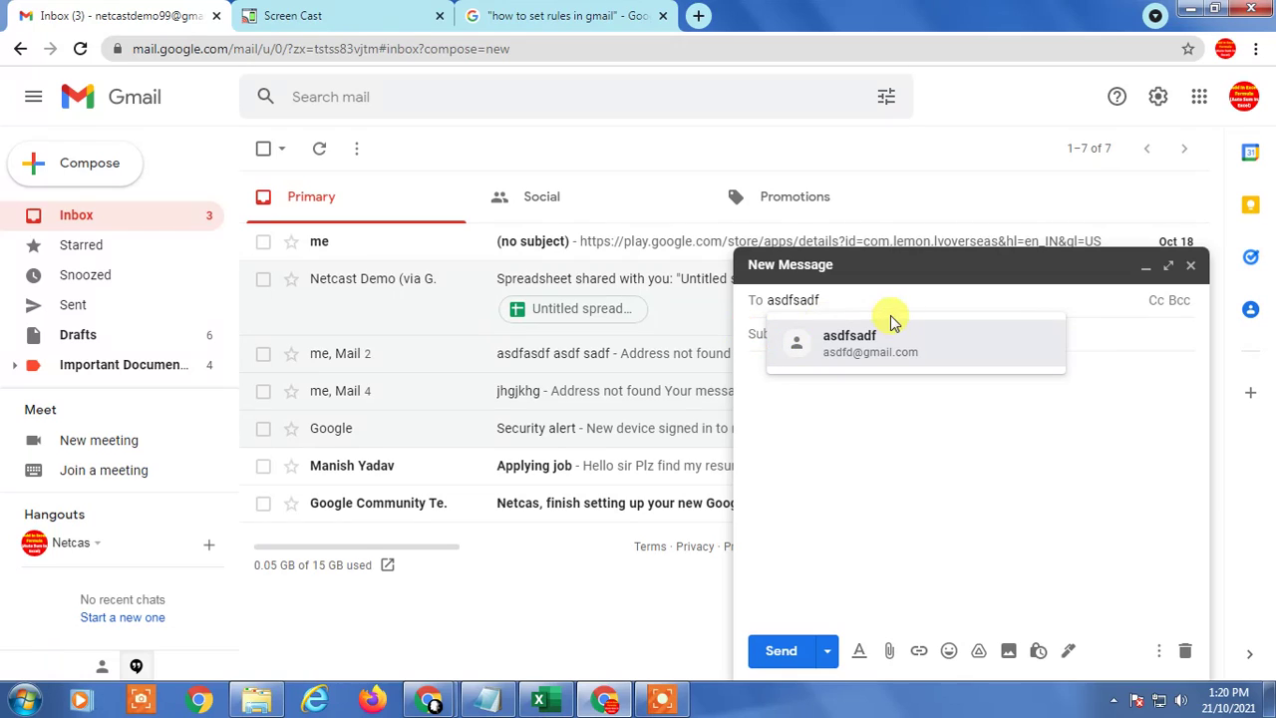
{"action": "double_click", "coordinate": [888, 299]}
{"action": "type", "text": "ne"}
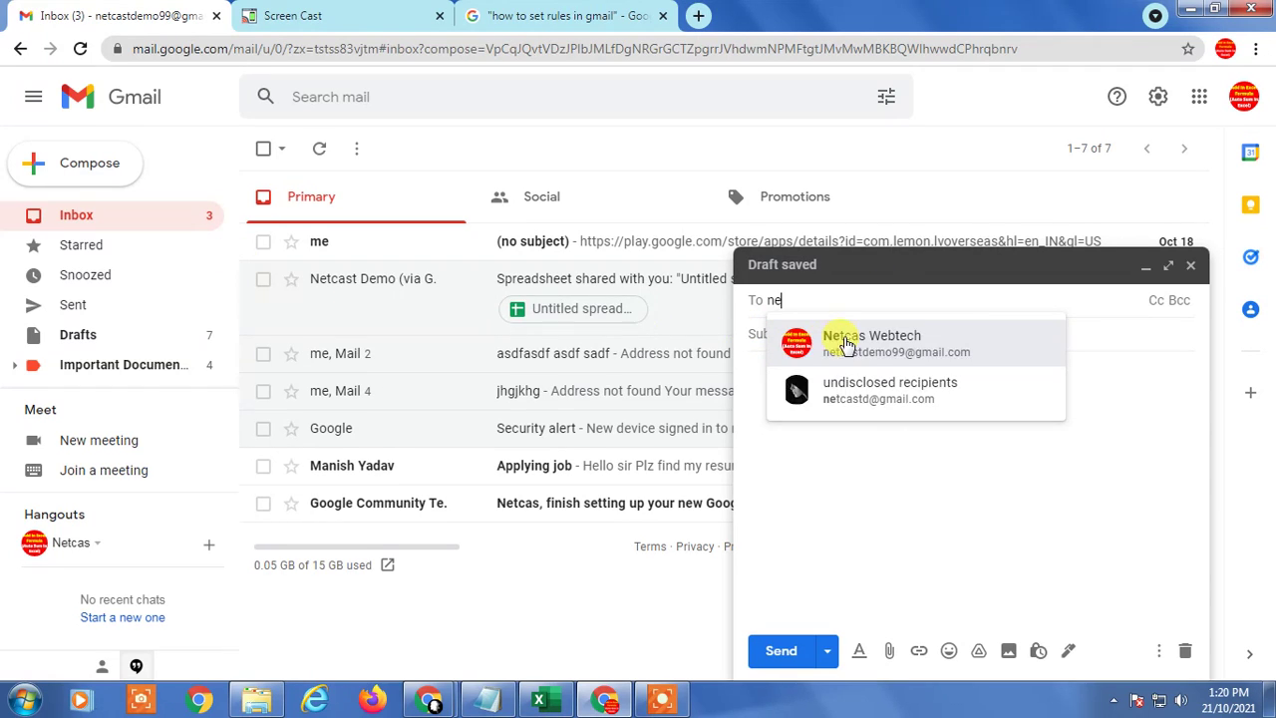
{"action": "left_click", "coordinate": [846, 342]}
{"action": "type", "text": "asdfsadf"}
{"action": "left_click", "coordinate": [825, 427]}
{"action": "type", "text": "asd"}
Send the test message, then recall it with Undo.
{"action": "left_click", "coordinate": [1185, 275]}
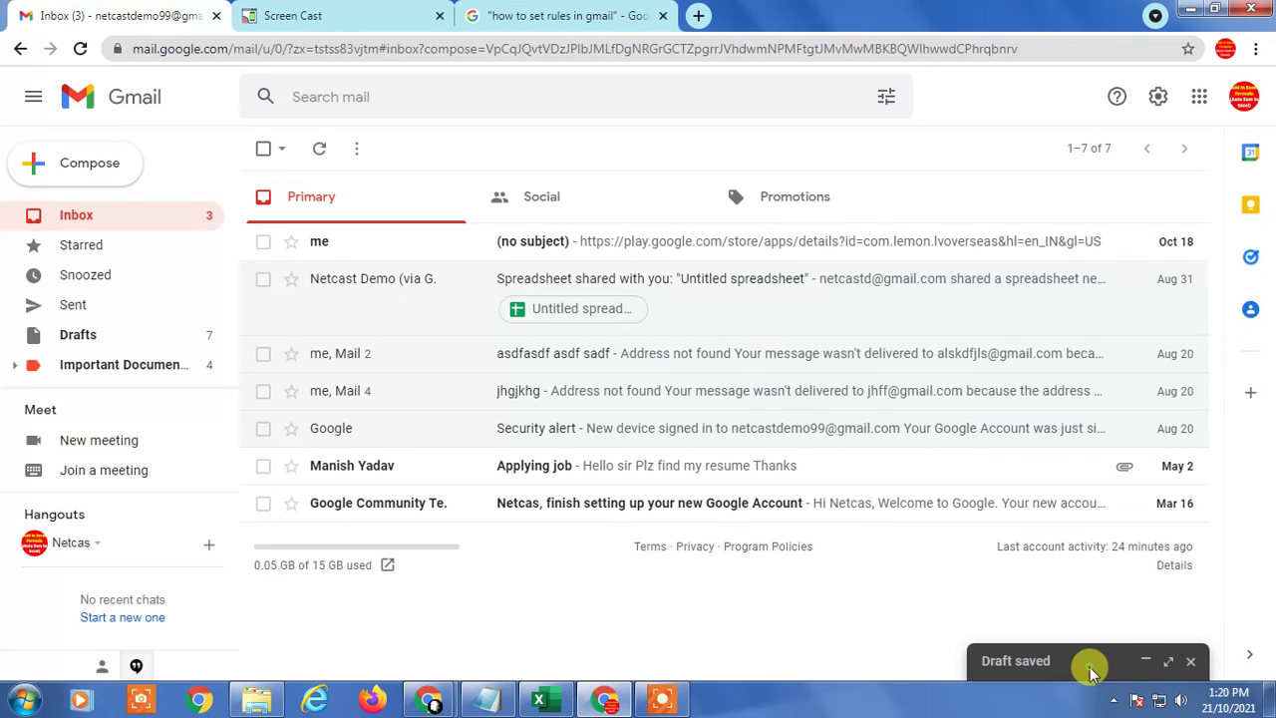
{"action": "left_click", "coordinate": [1090, 668]}
{"action": "left_click", "coordinate": [773, 651]}
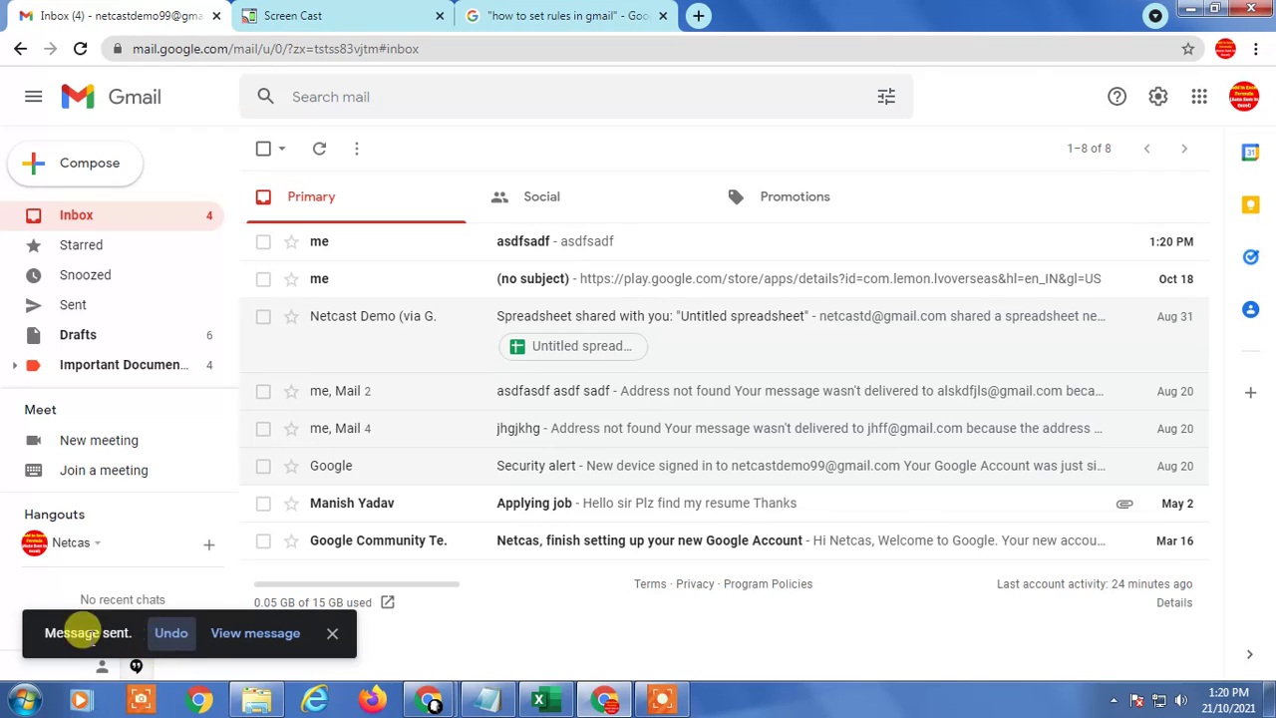
{"action": "left_click", "coordinate": [168, 639]}
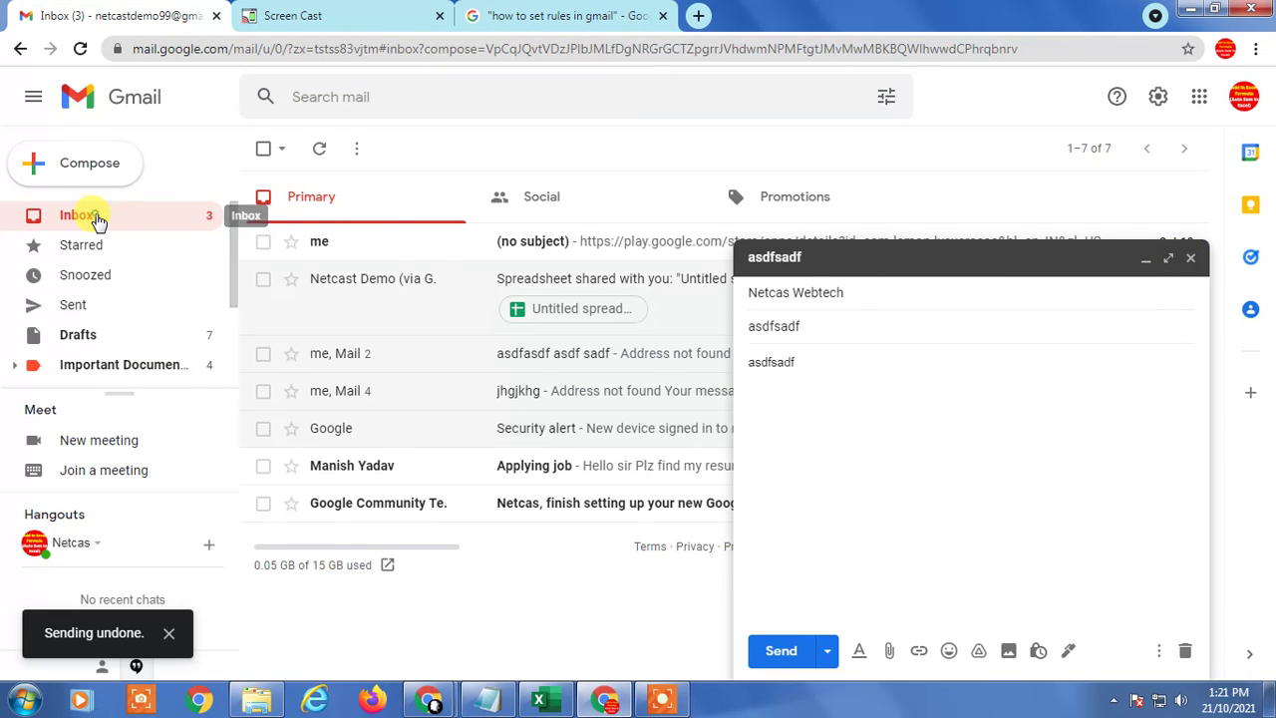
Close the returned draft and start a new message with confidential mode.
{"action": "left_click", "coordinate": [1191, 257]}
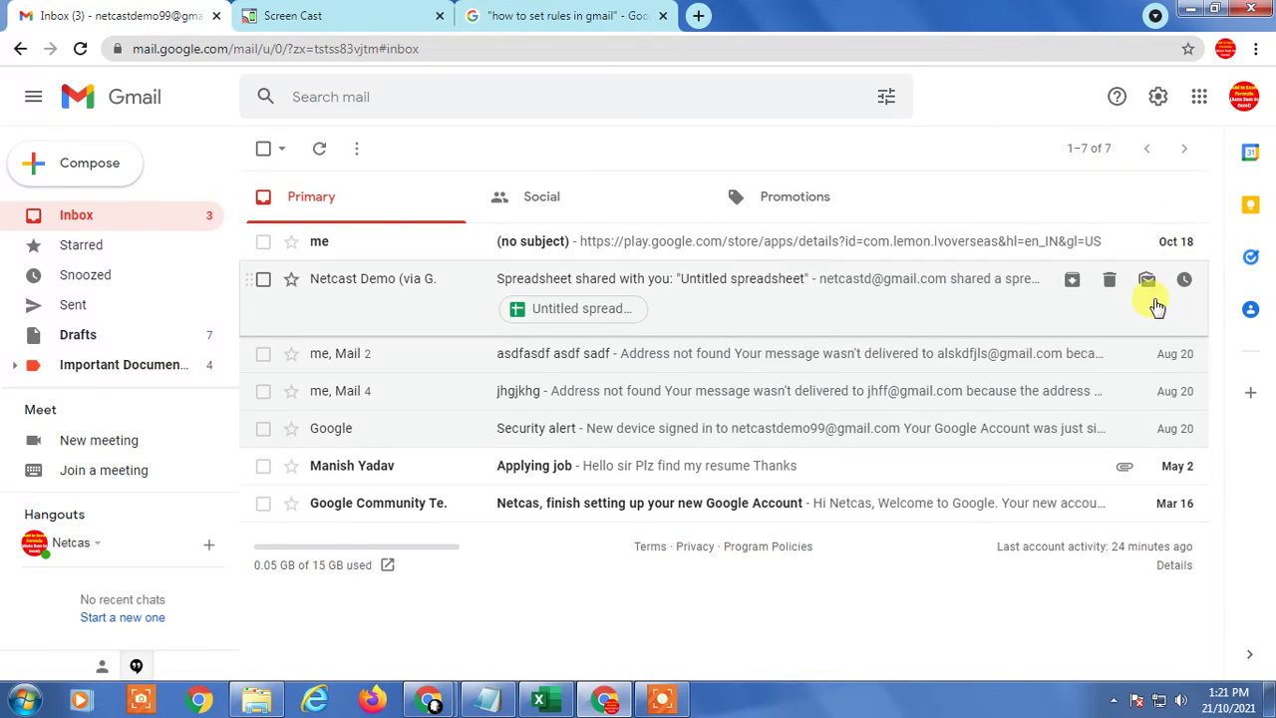
{"action": "left_click", "coordinate": [113, 162]}
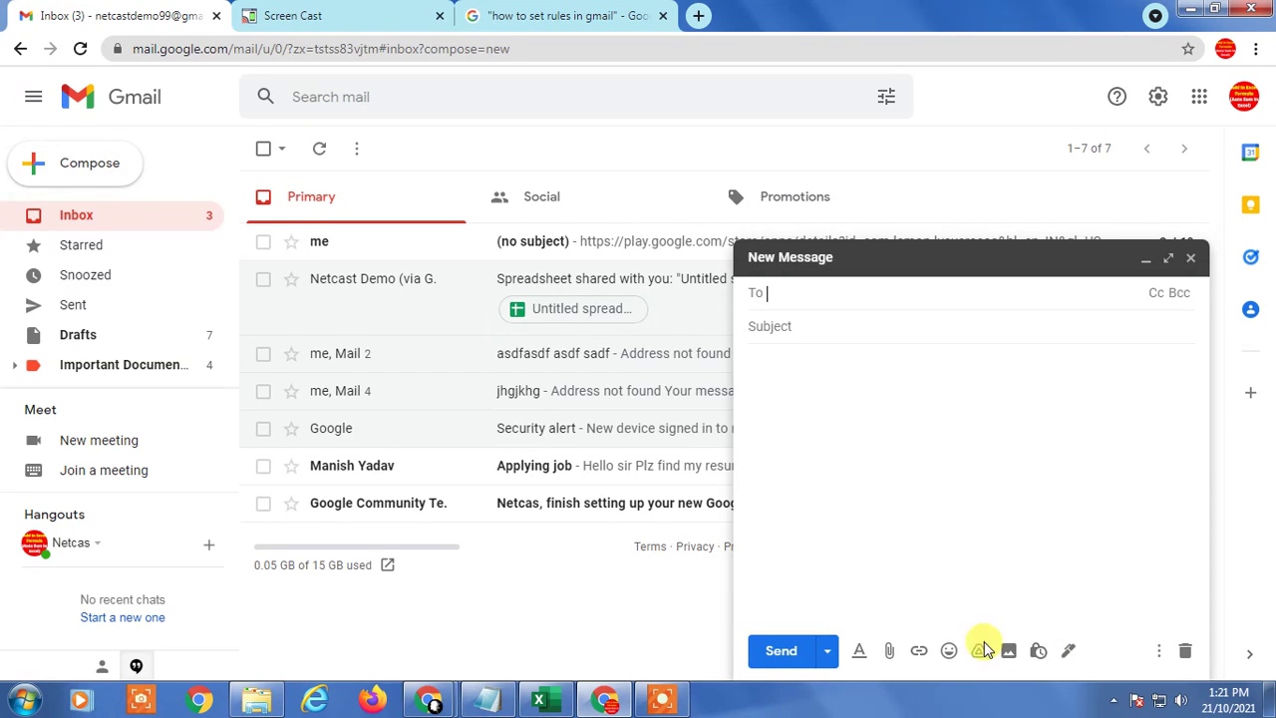
{"action": "left_click", "coordinate": [1038, 653]}
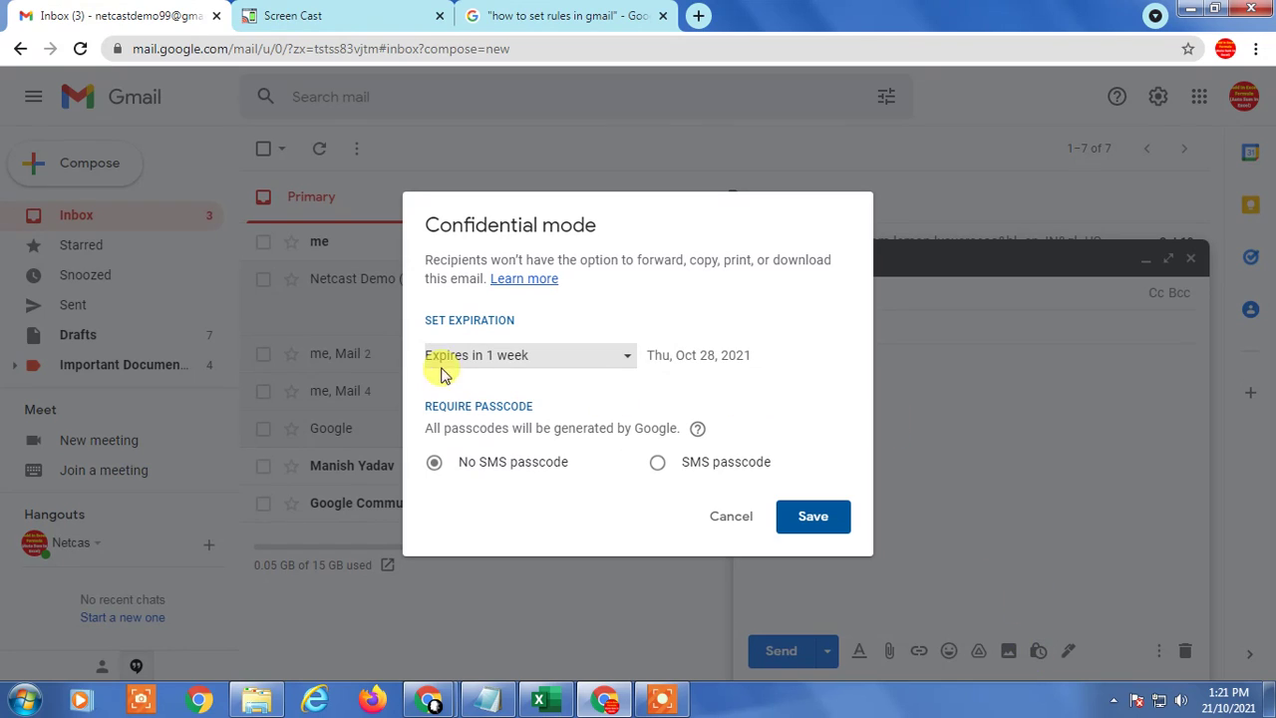
Set confidential mode to expire in 1 day with SMS passcode, and save.
{"action": "left_click", "coordinate": [476, 361]}
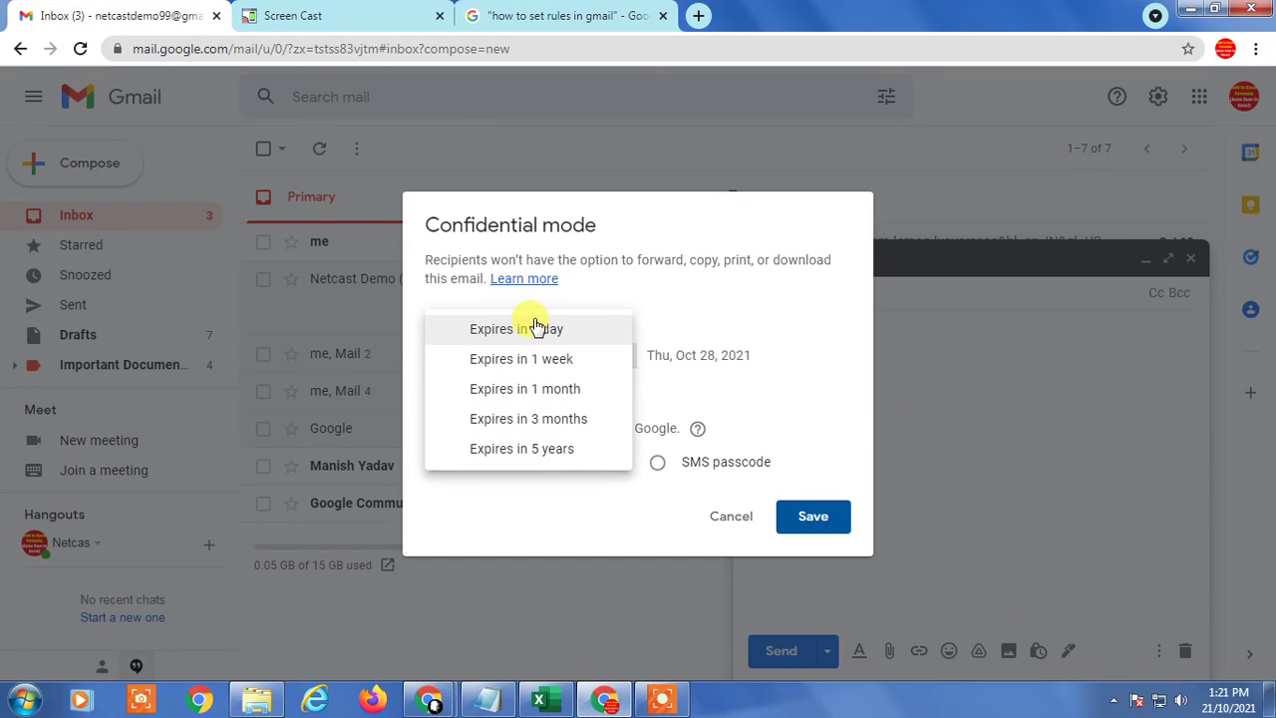
{"action": "left_click", "coordinate": [564, 359]}
{"action": "left_click", "coordinate": [521, 357]}
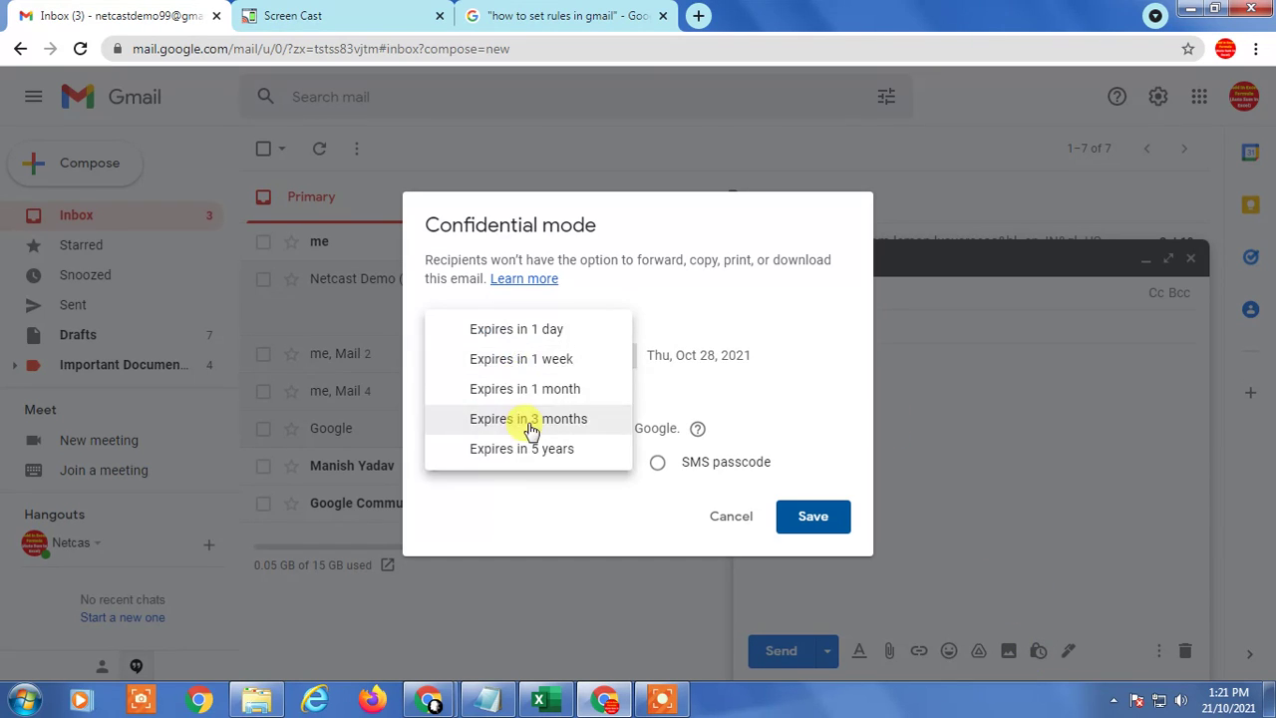
{"action": "left_click", "coordinate": [531, 421]}
{"action": "left_click", "coordinate": [553, 355]}
{"action": "left_click", "coordinate": [564, 389]}
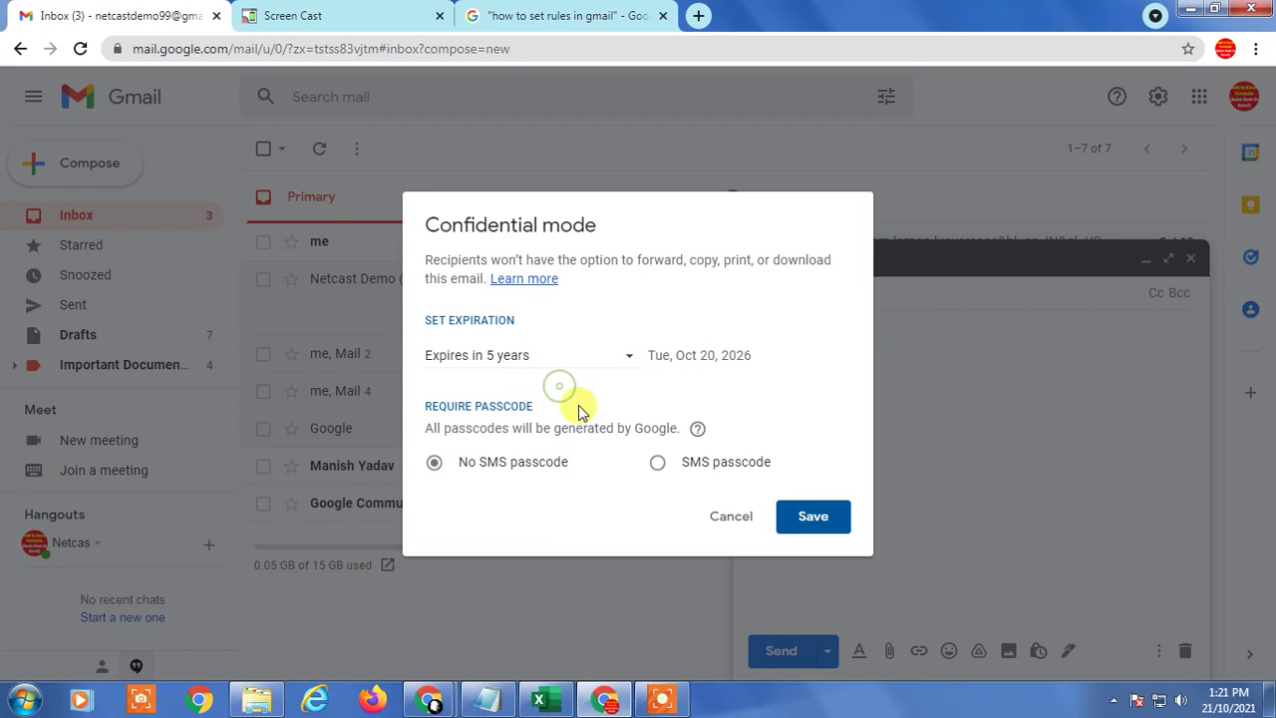
{"action": "left_click", "coordinate": [565, 359]}
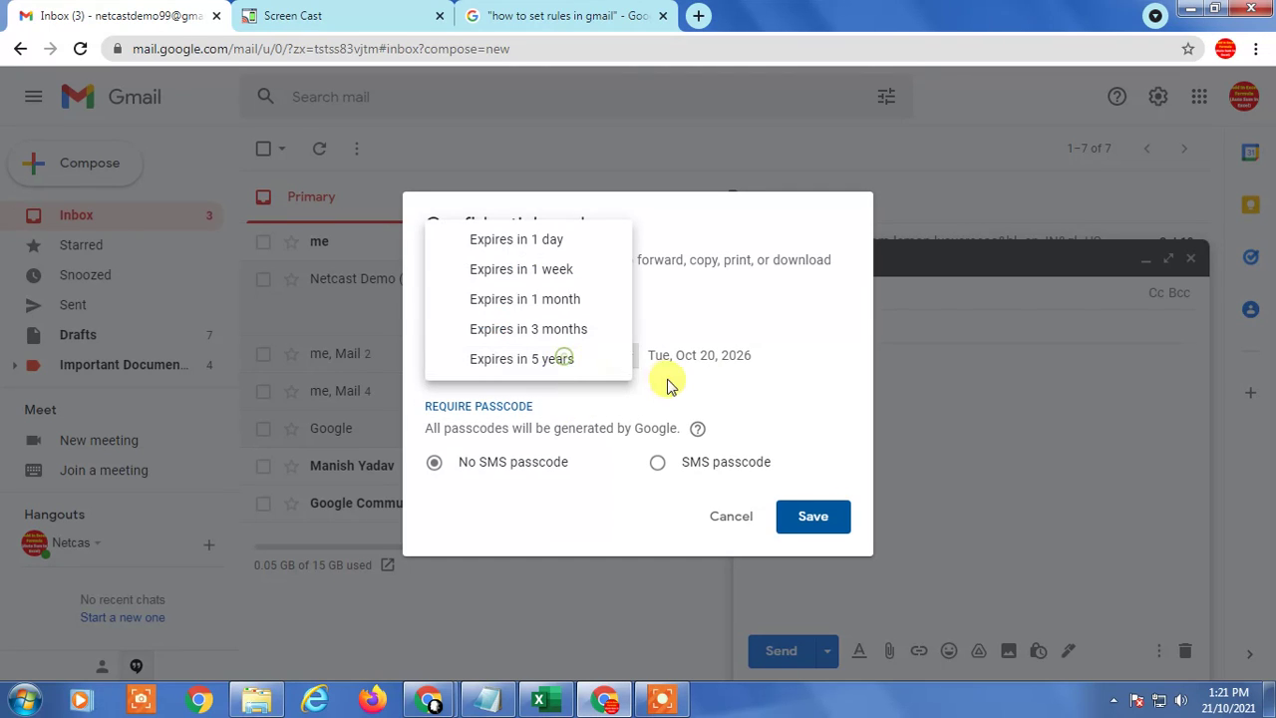
{"action": "left_click", "coordinate": [546, 240]}
{"action": "left_click", "coordinate": [507, 356]}
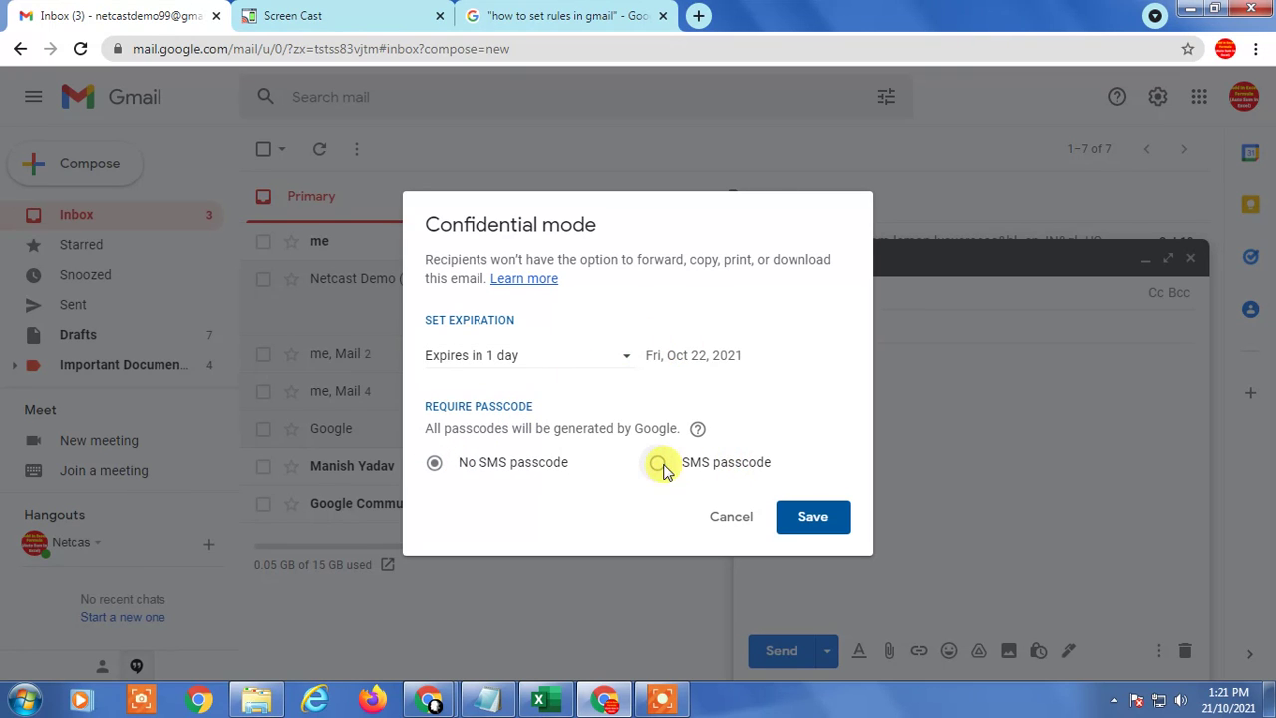
{"action": "left_click", "coordinate": [658, 464]}
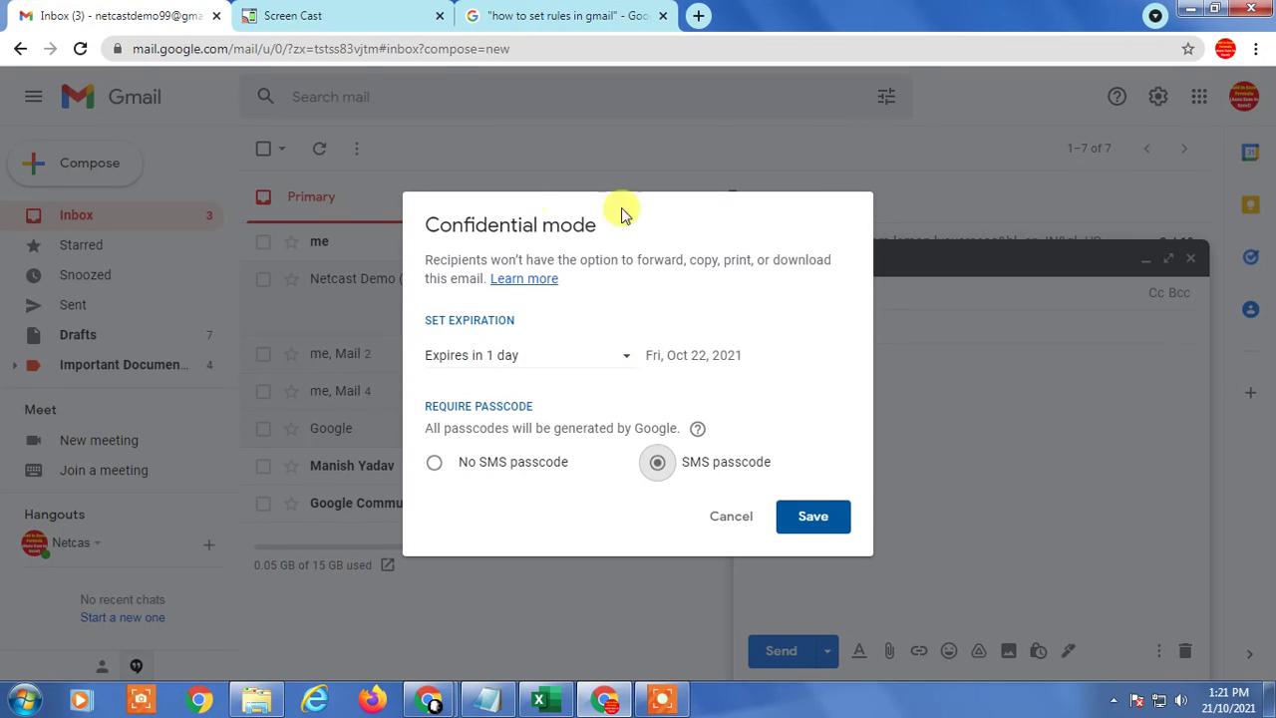
{"action": "left_click", "coordinate": [815, 519]}
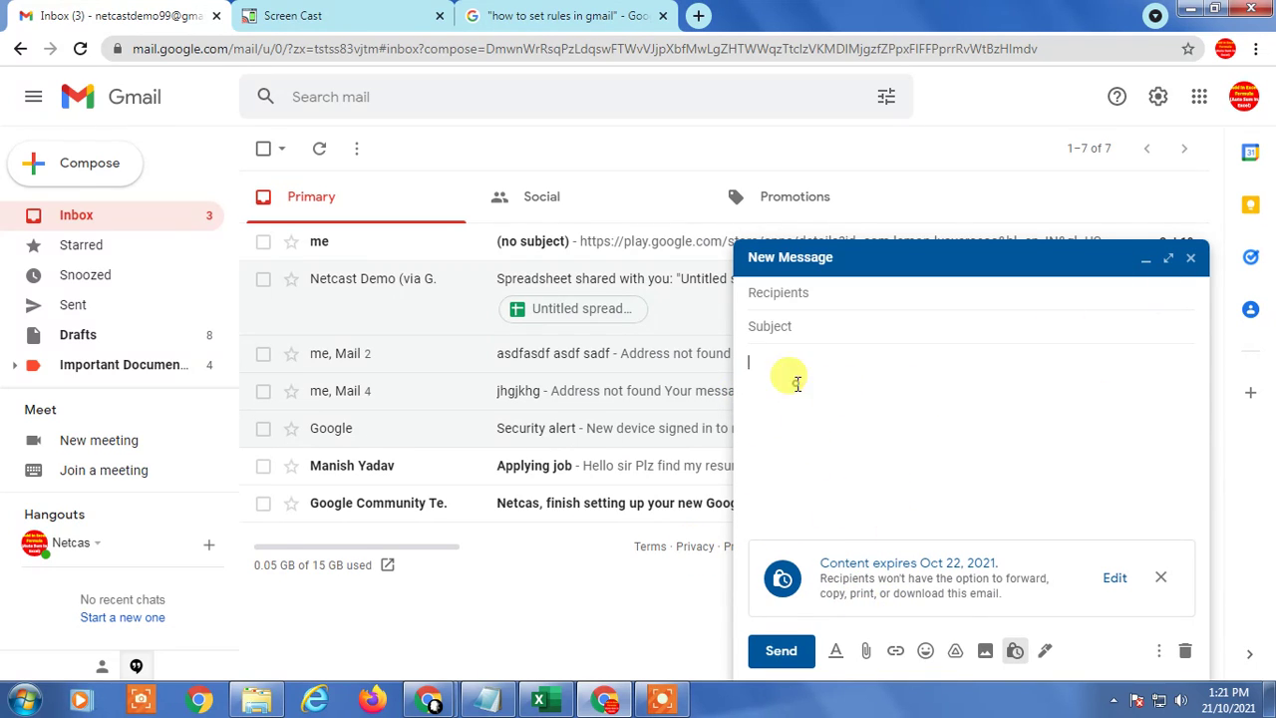
Close the confidential draft and minimize Chrome with Win+D to show the desktop.
{"action": "left_click", "coordinate": [1190, 258]}
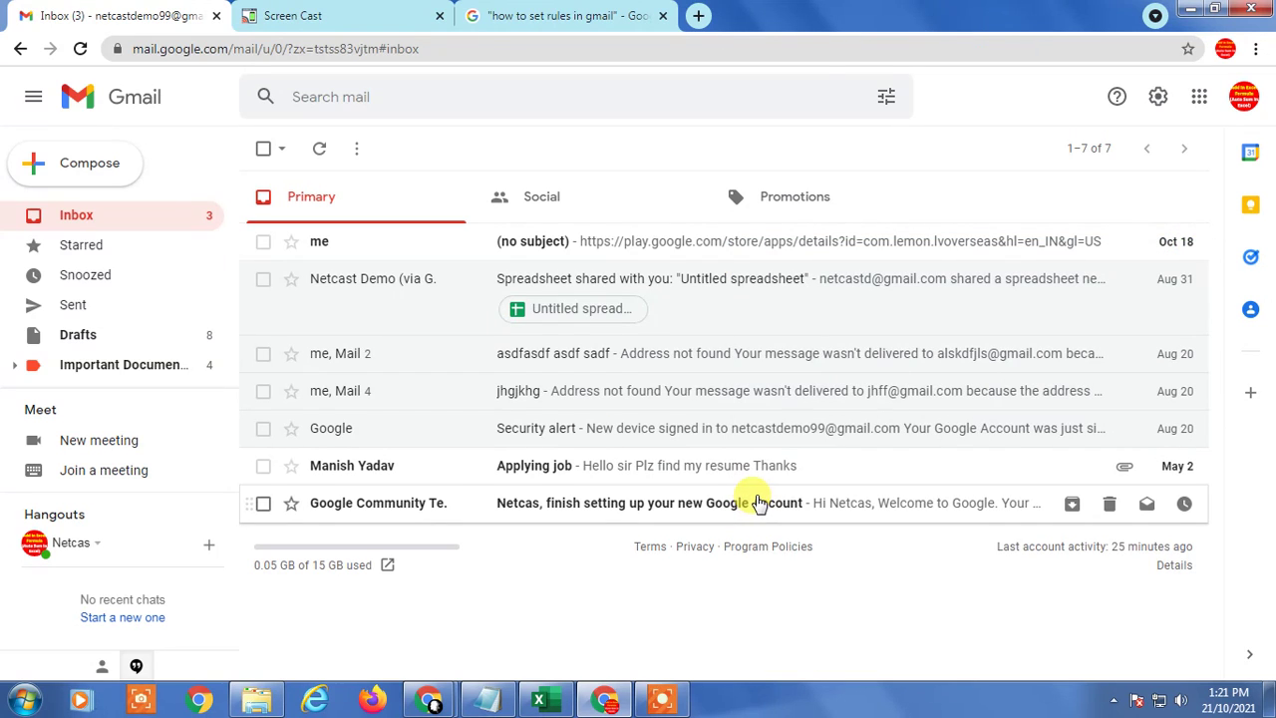
{"action": "key", "text": "super+d"}
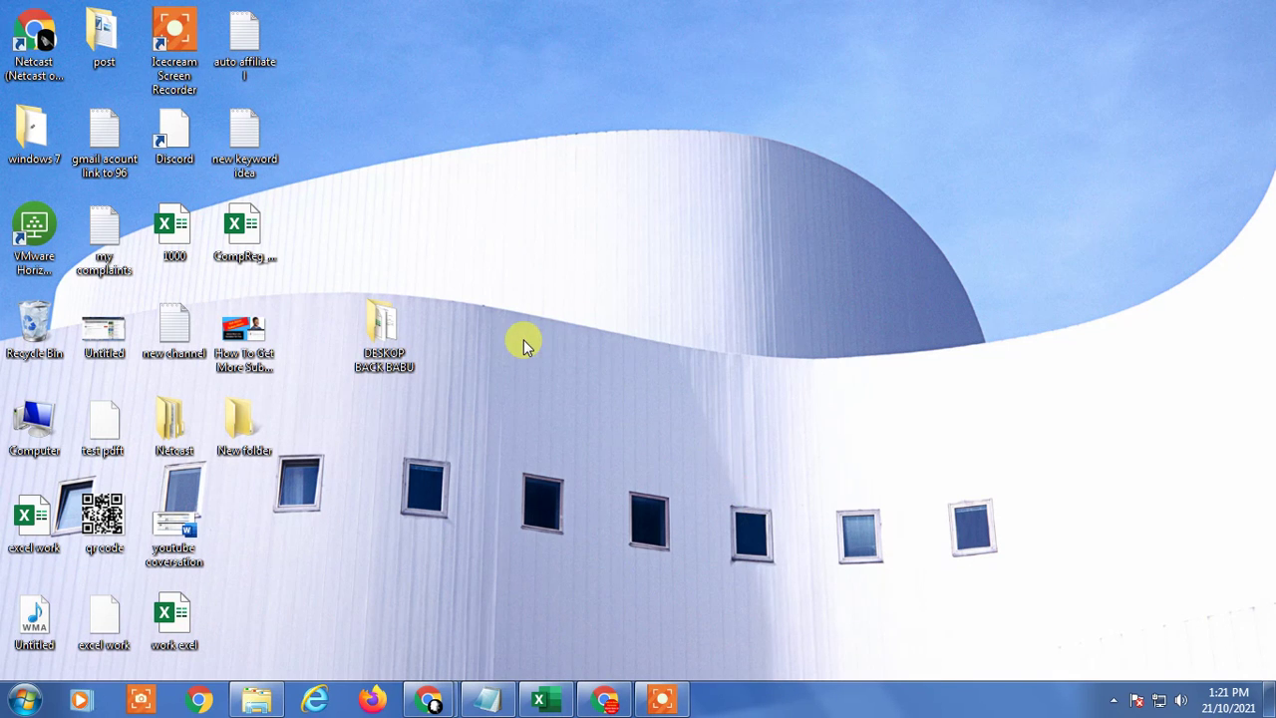